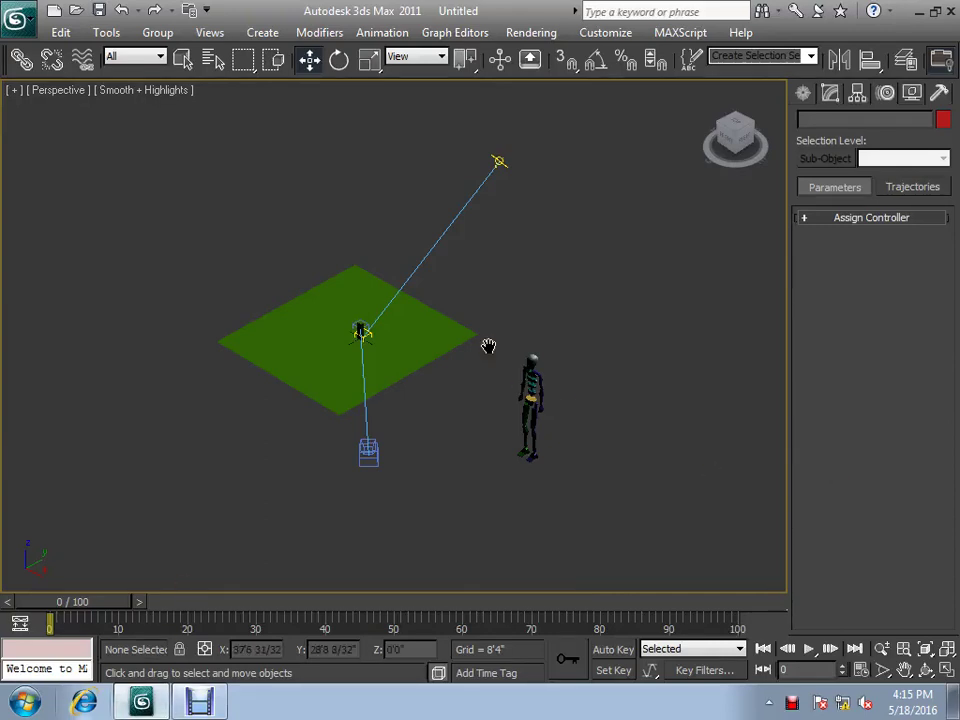
- Zoom in, select all thirty biped parts, and switch on Footstep Mode
mouse_move(488, 346)
middle_down()
mouse_move(549, 407)
mouse_move(388, 274)
mouse_move(519, 221)
middle_up()
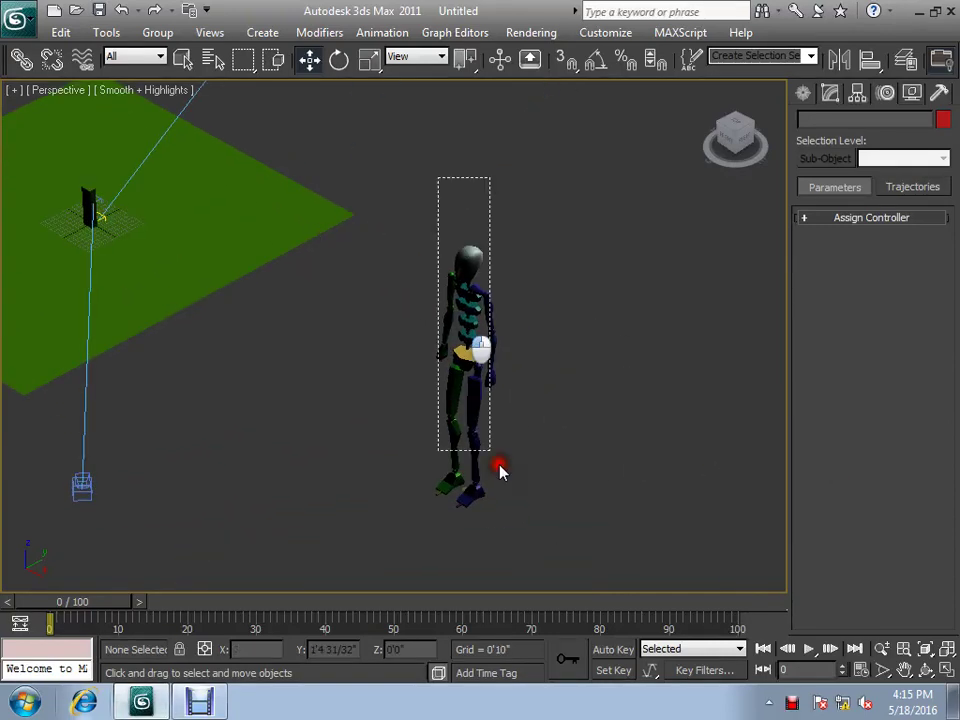
drag(500, 470, 546, 571)
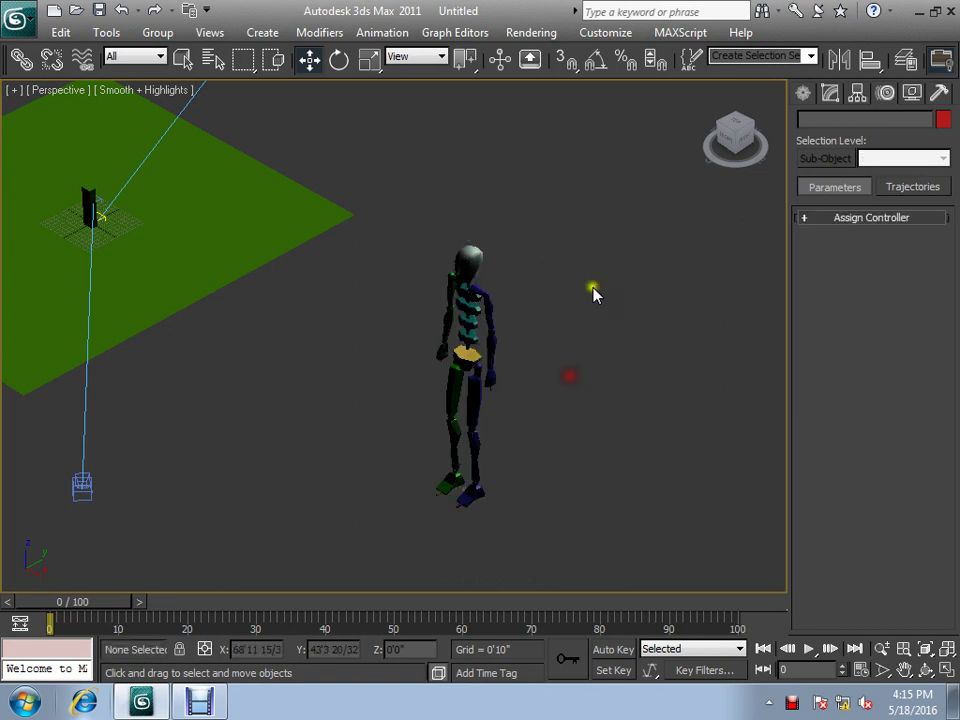
drag(604, 171, 482, 300)
click(369, 546)
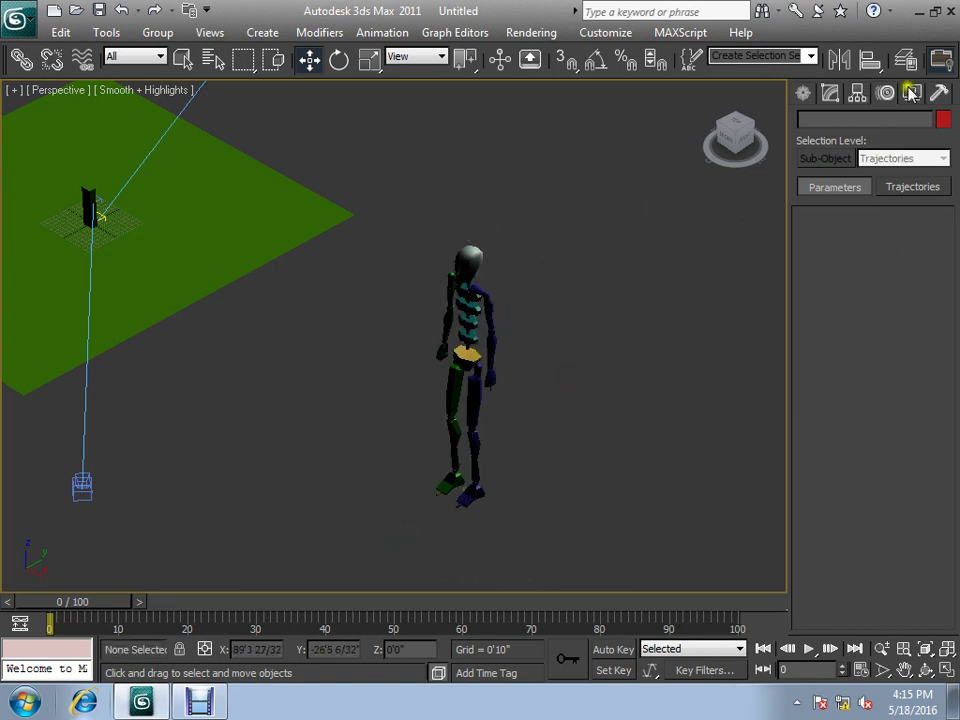
drag(400, 530, 783, 228)
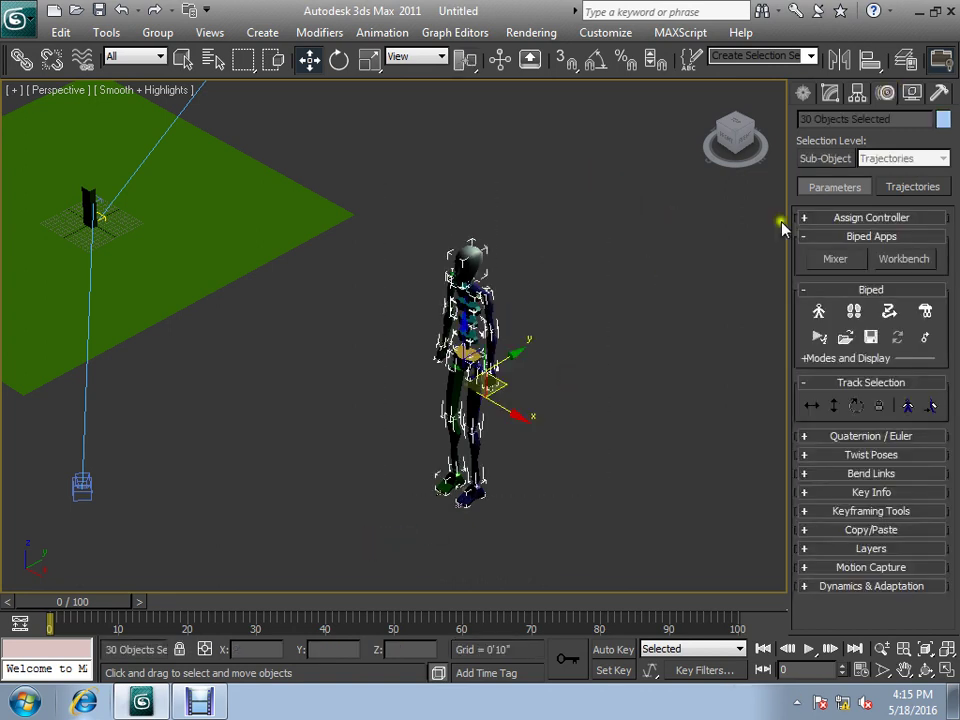
click(856, 312)
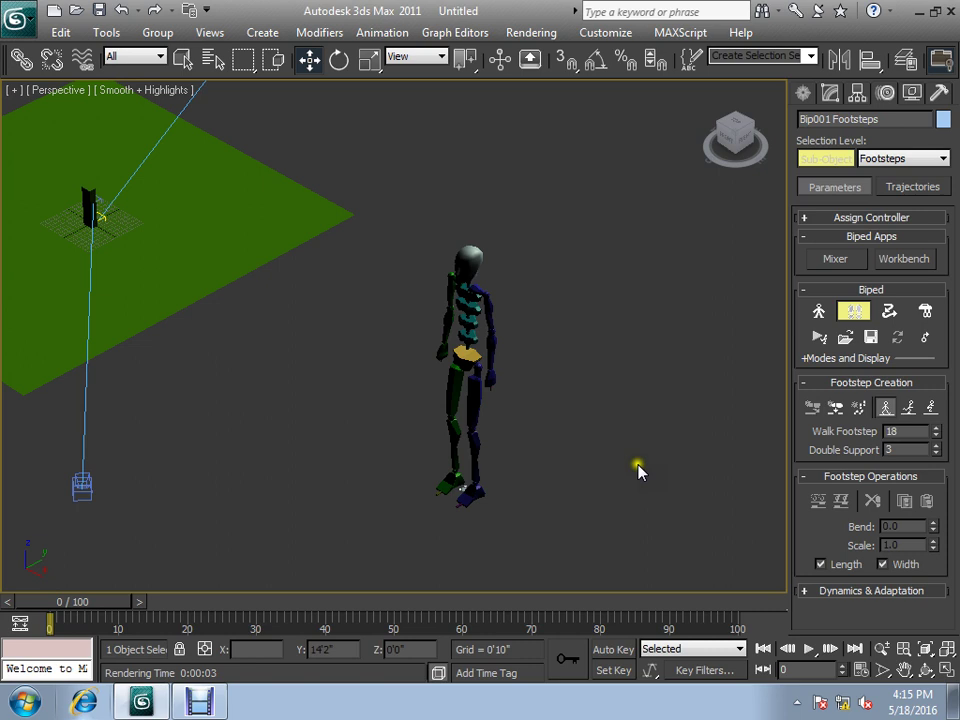
- Place nine footsteps (0–8) toward the lower left, lengthening the animation to 138 frames
middle_drag(639, 467, 741, 339)
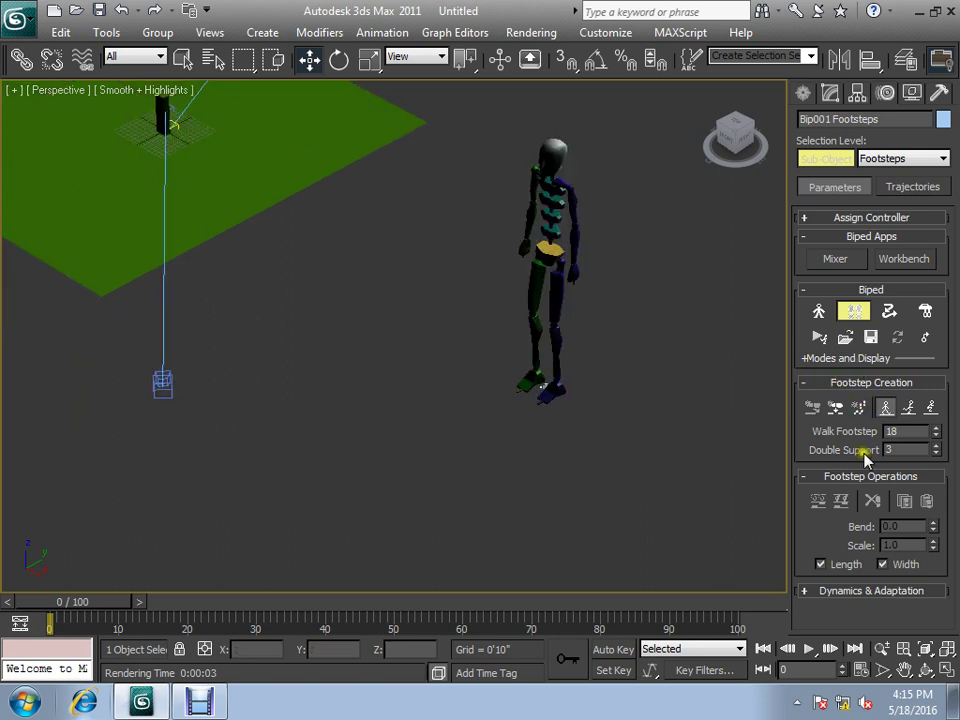
click(837, 408)
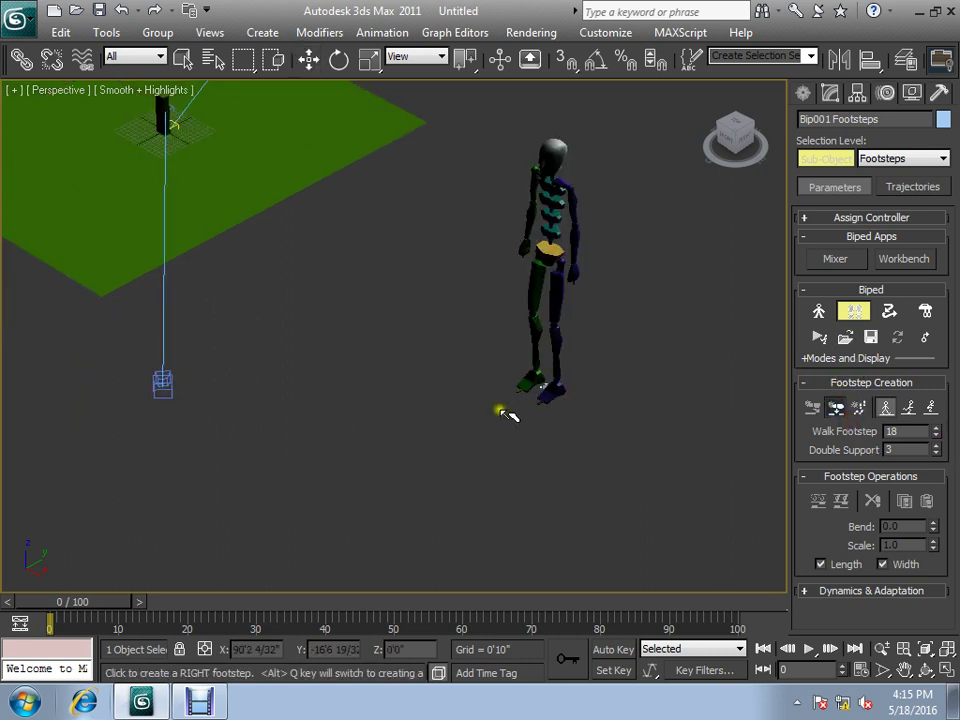
click(495, 412)
click(439, 444)
click(377, 452)
click(319, 454)
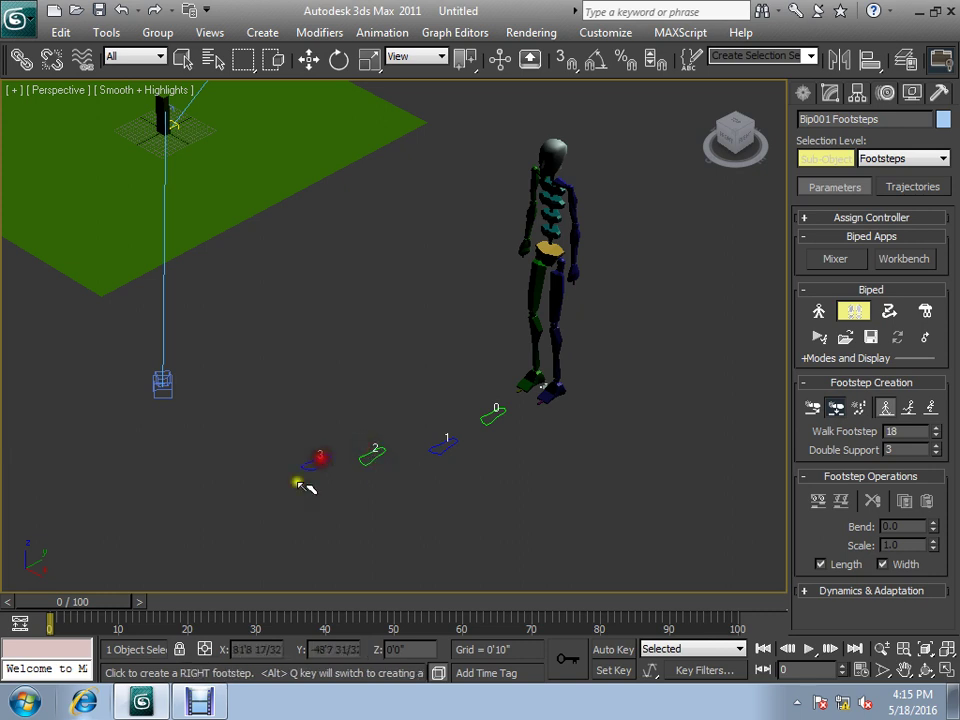
click(287, 488)
scroll(313, 447, down, 4)
click(328, 421)
click(308, 472)
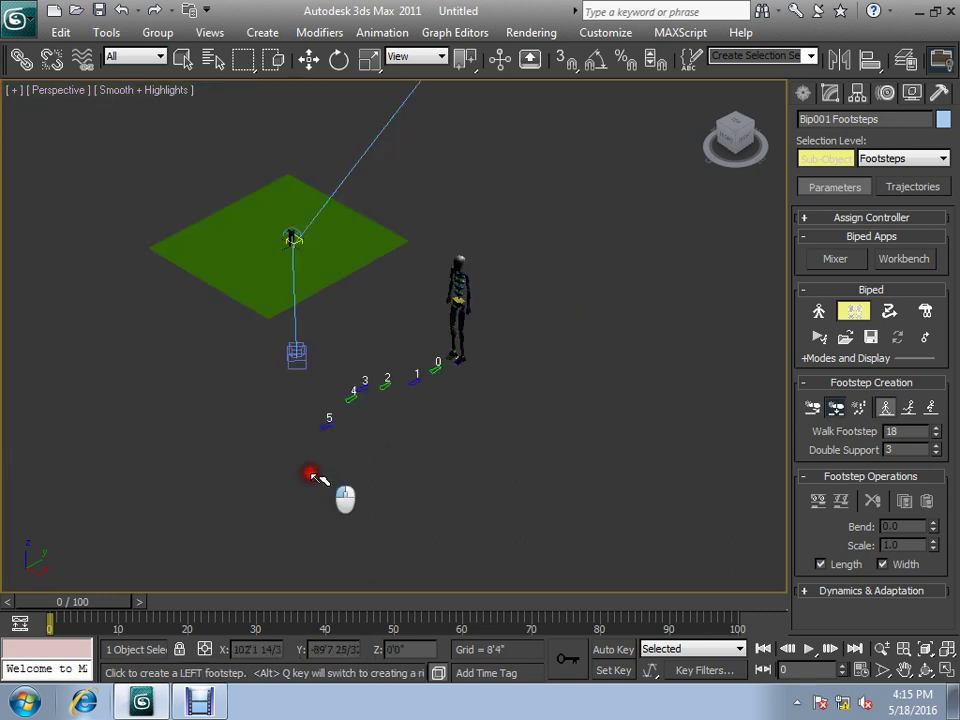
click(255, 495)
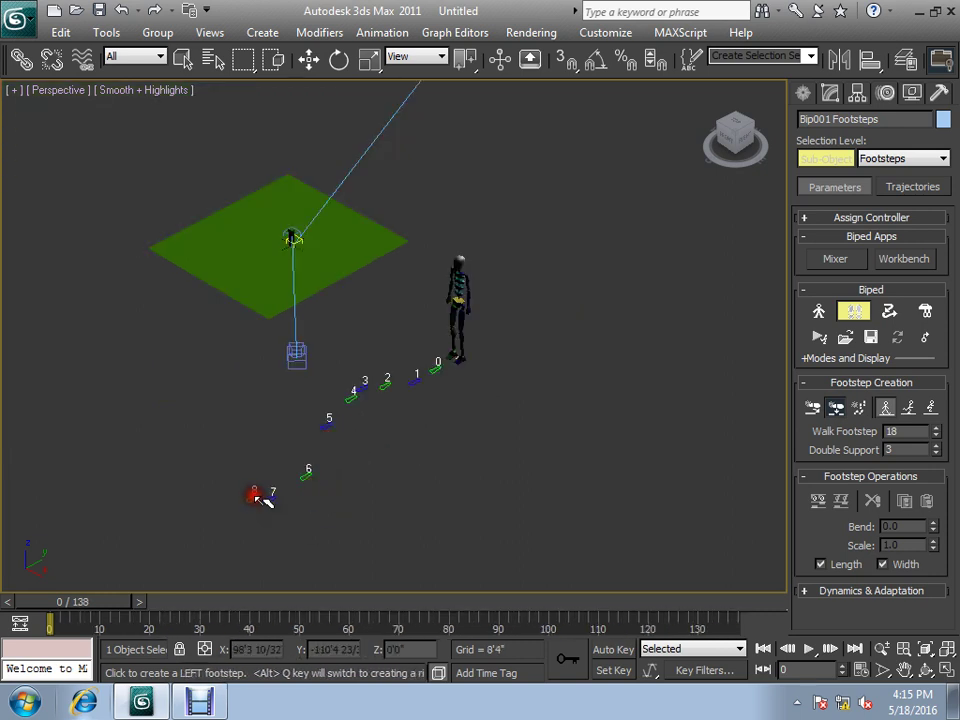
right_click(740, 404)
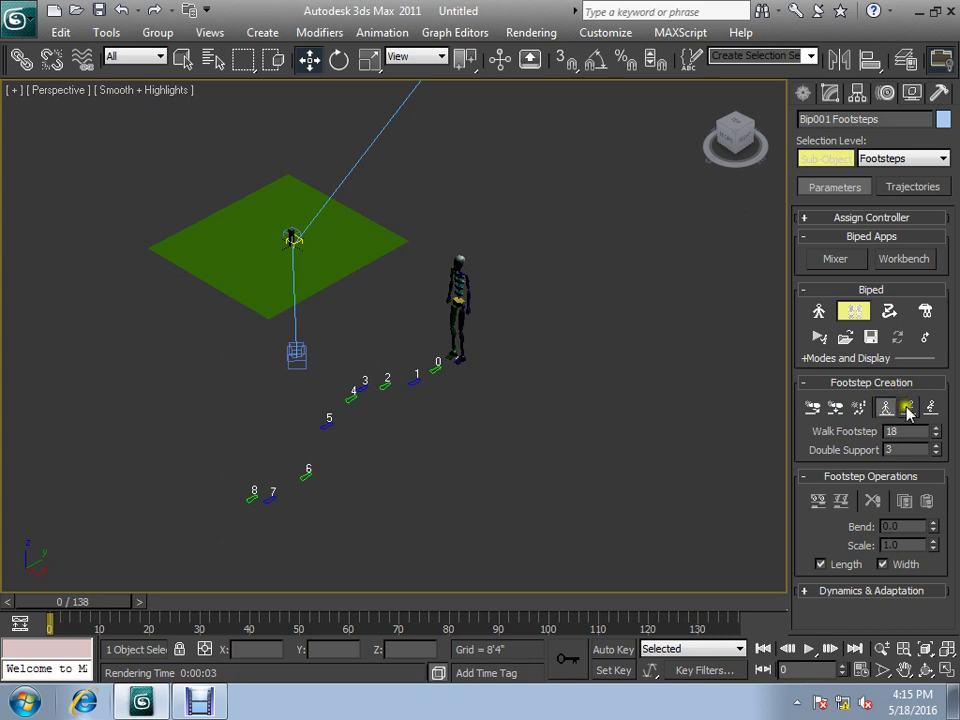
- Set the footstep type to Run (Run Footstep 6, Airborne 9) and re-arm Create Footsteps
click(906, 410)
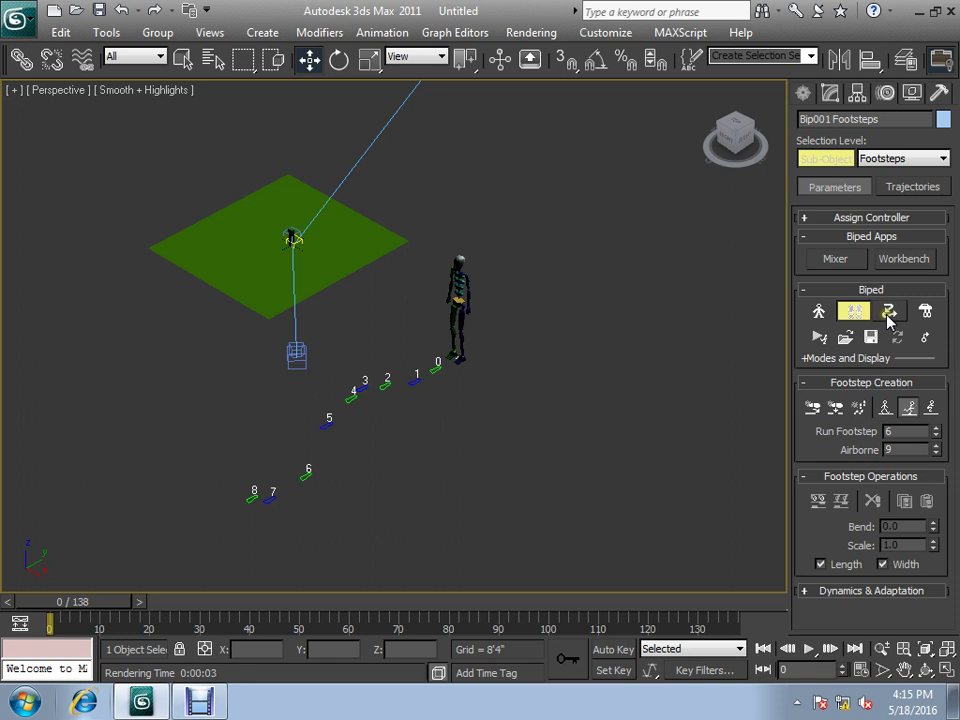
click(813, 408)
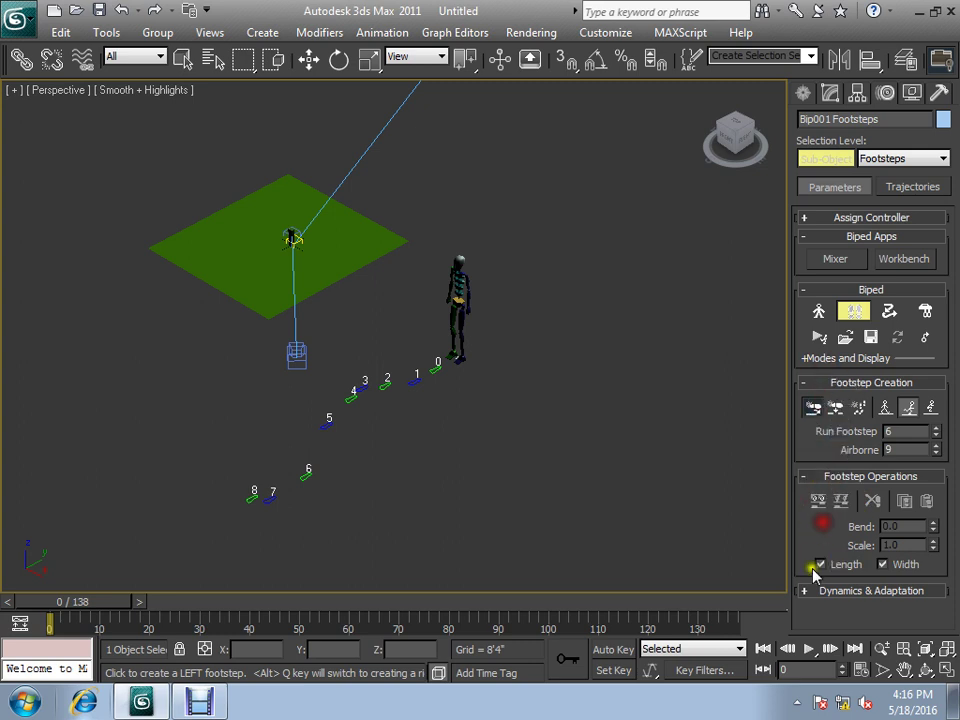
scroll(813, 585, down, 3)
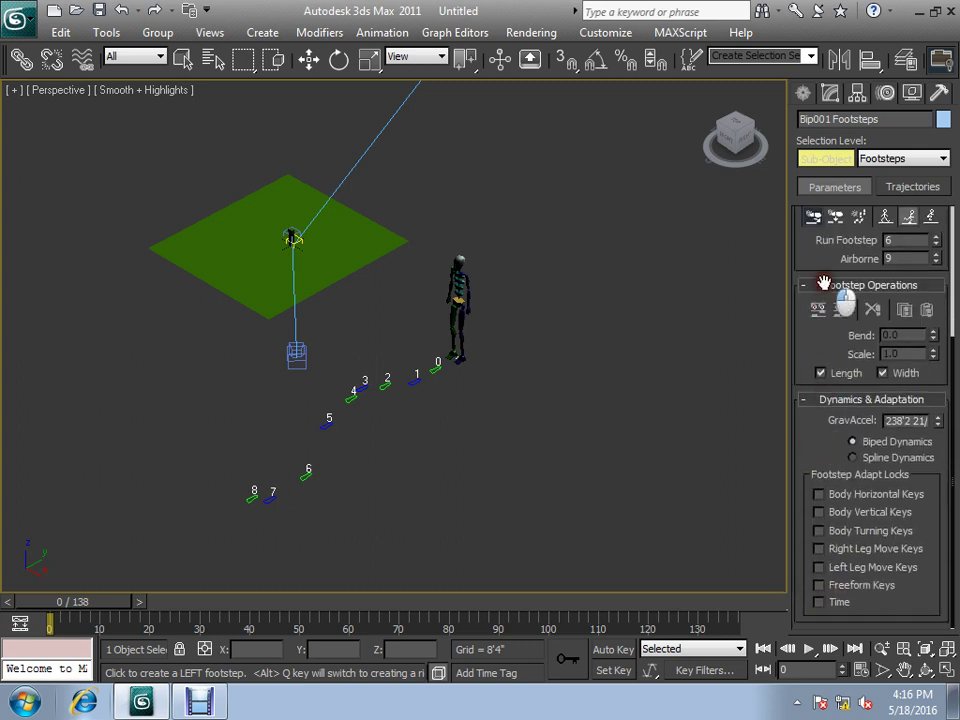
scroll(835, 380, up, 2)
scroll(838, 418, up, 1)
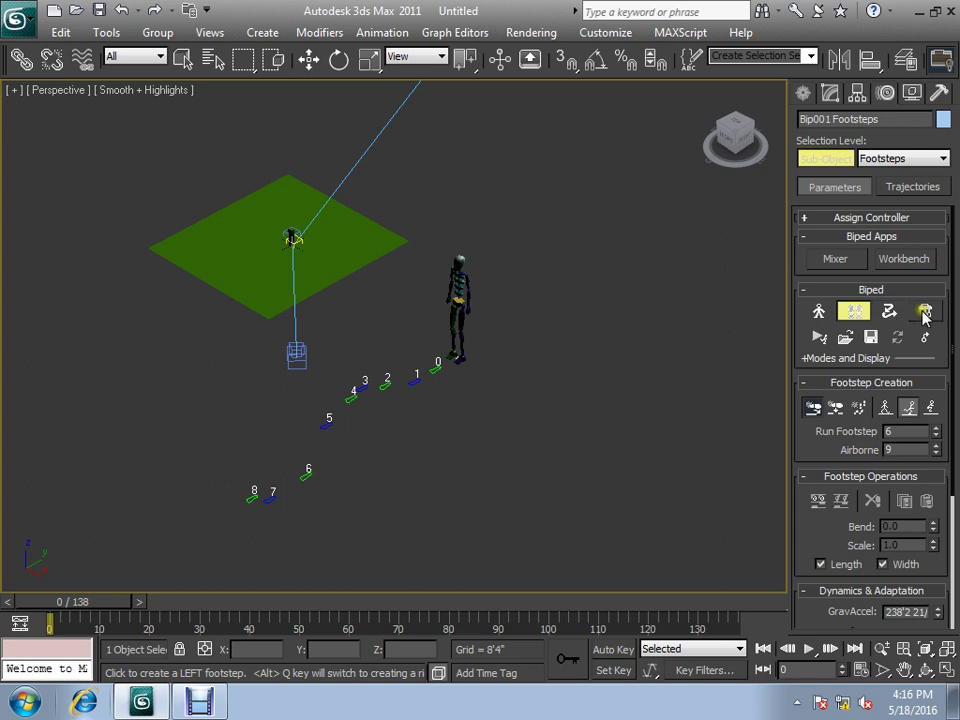
- Preview biped playback, then set the footstep type to Walk (Walk Footstep 18, Double Support 3)
click(819, 339)
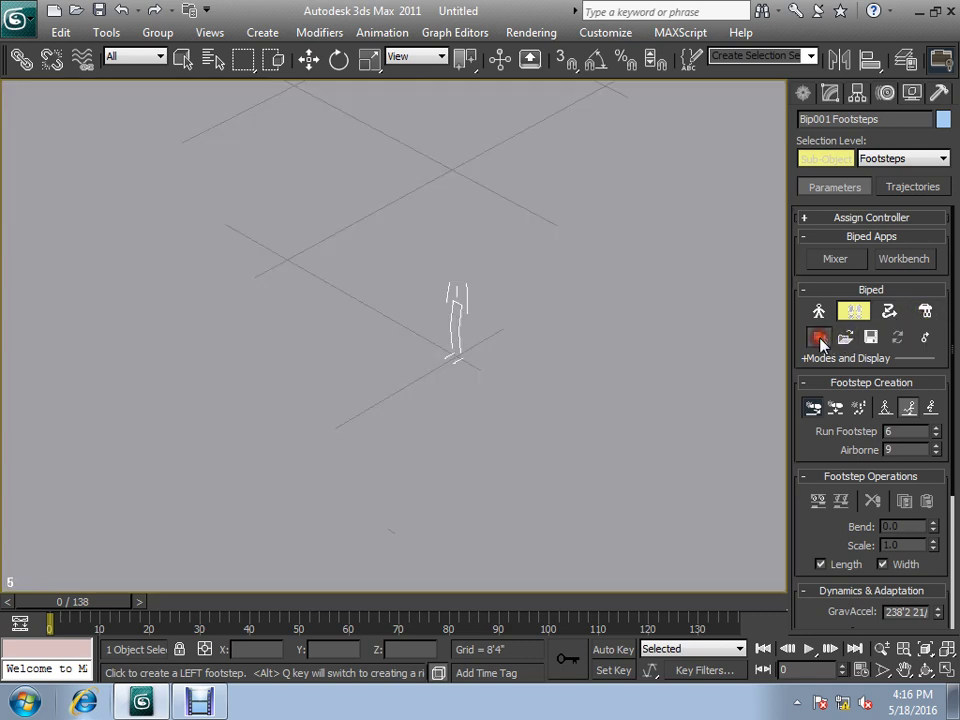
click(819, 340)
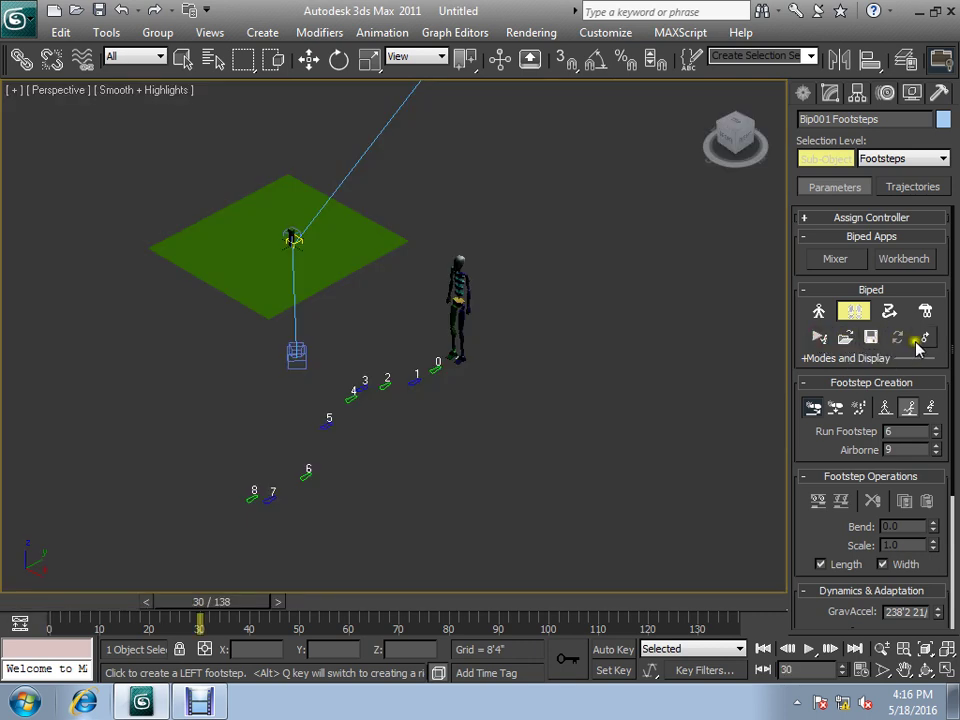
click(860, 408)
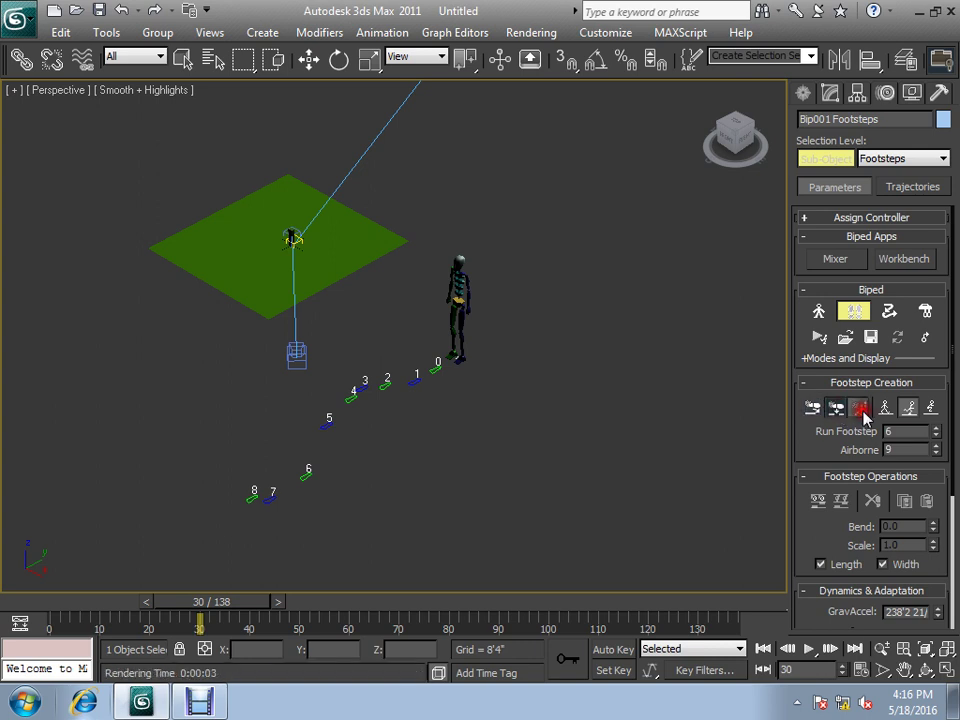
click(820, 86)
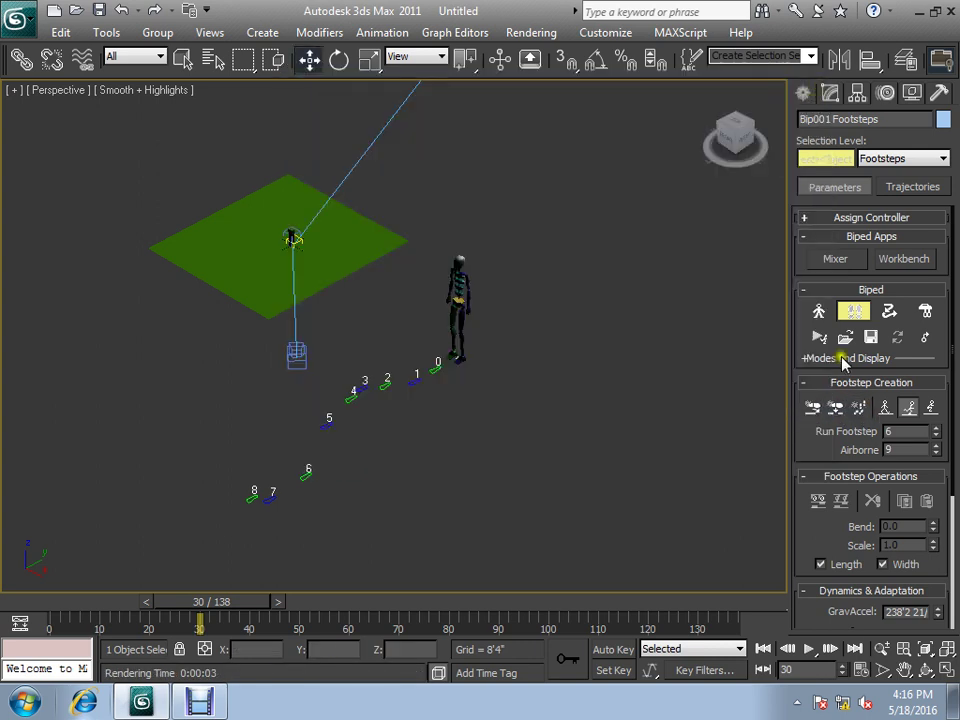
click(887, 415)
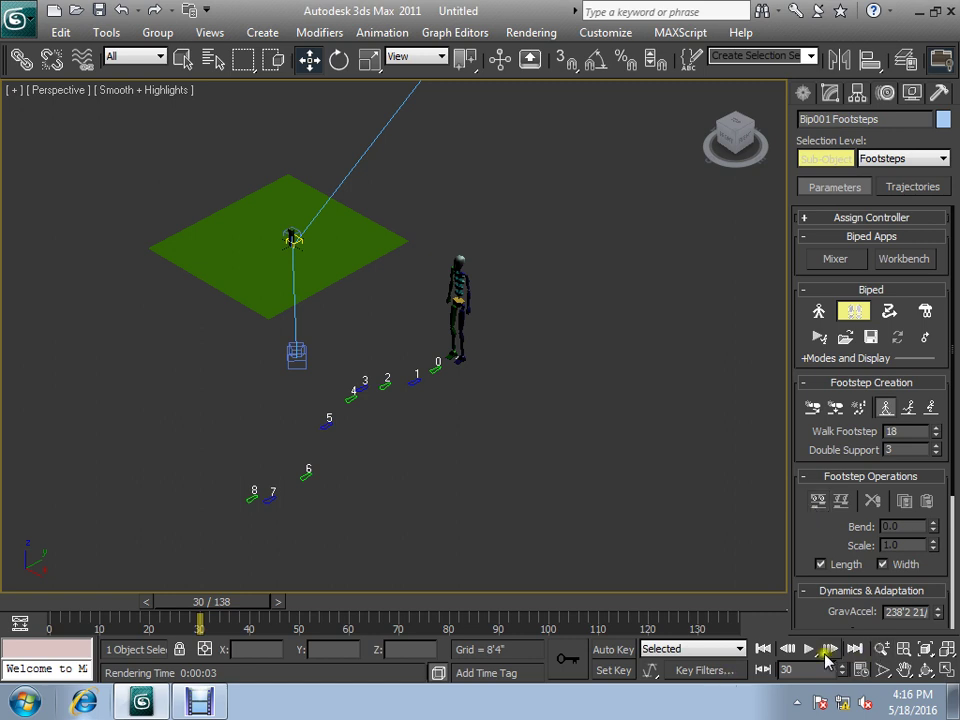
- Key the inactive footsteps so the biped walks its 138-frame path, play it, and choose Run
click(810, 650)
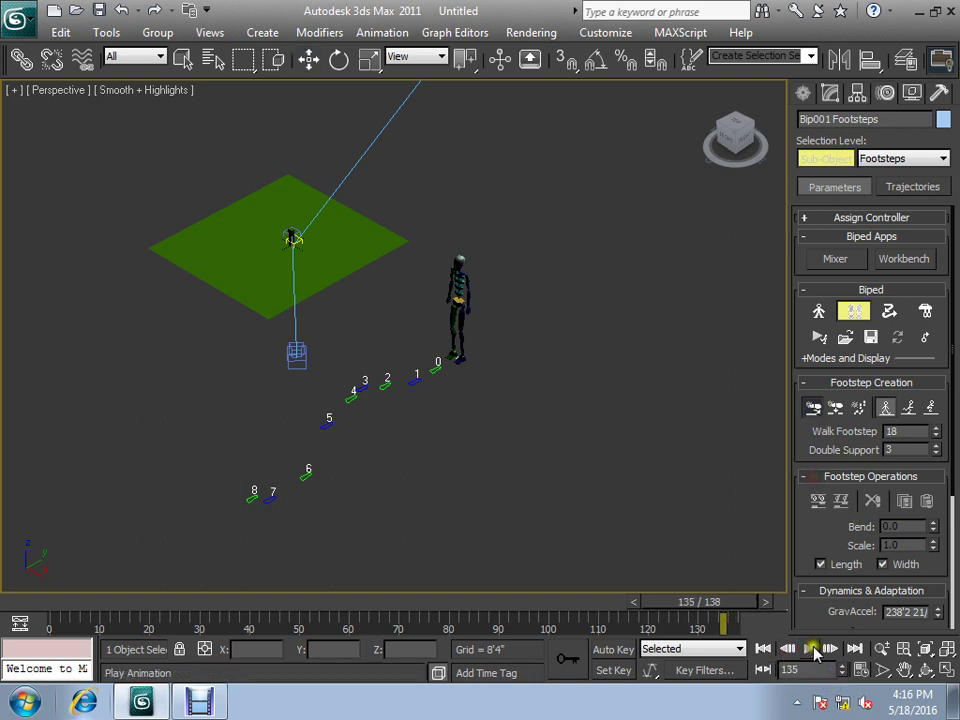
click(811, 649)
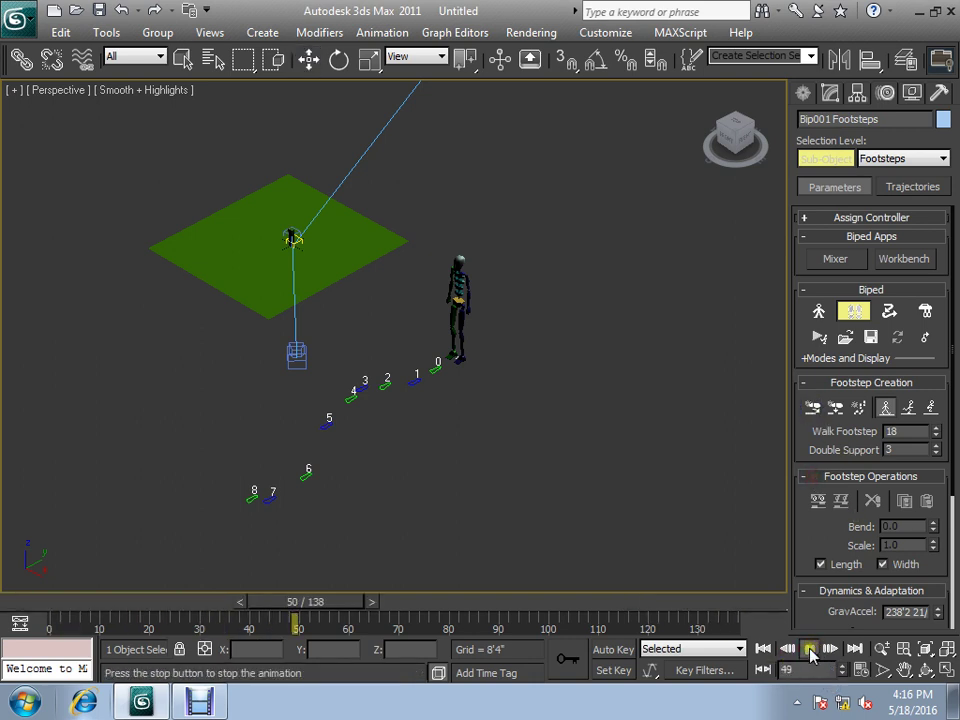
click(812, 407)
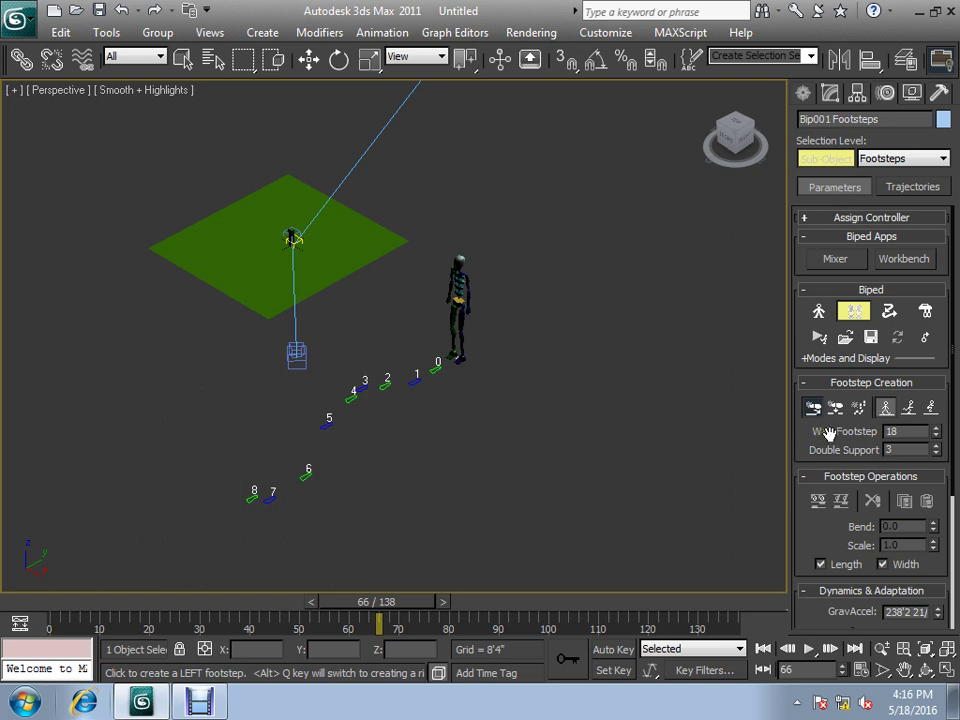
click(817, 508)
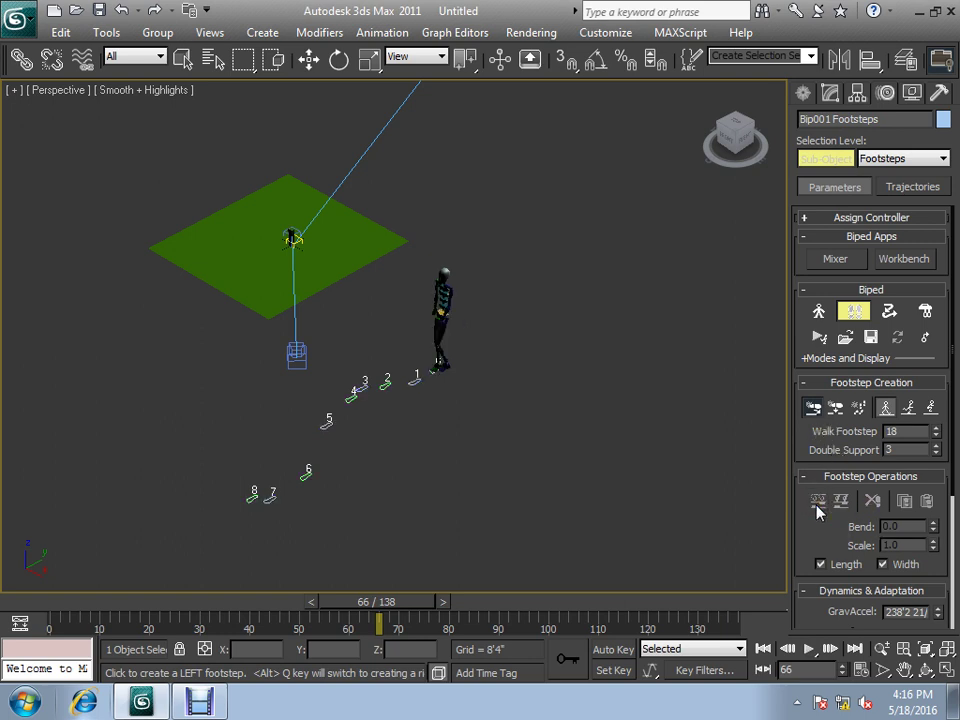
click(808, 649)
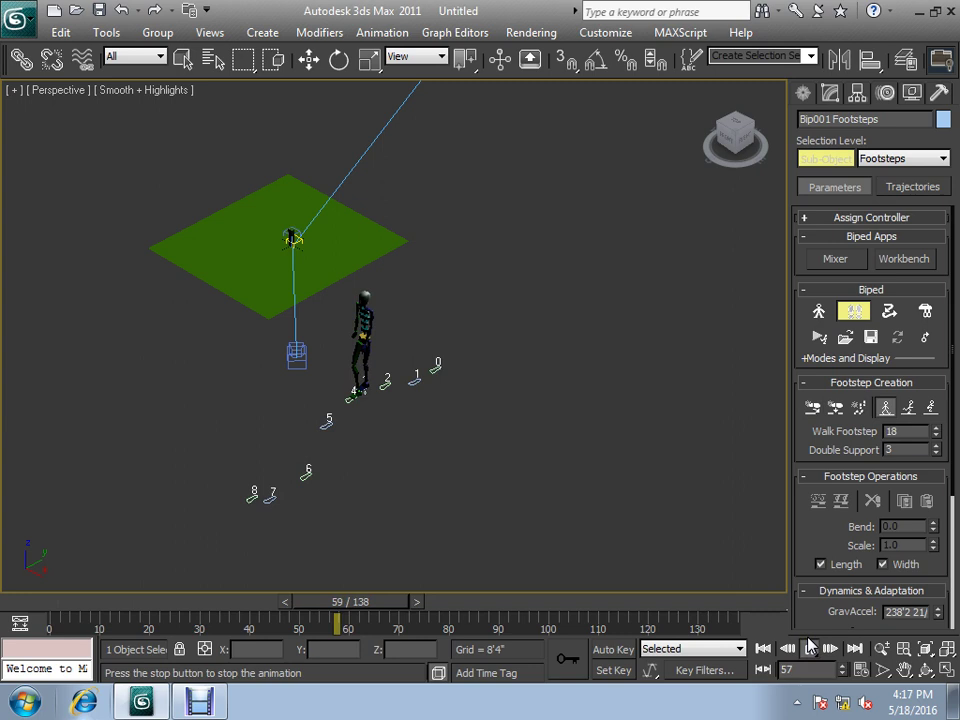
click(908, 407)
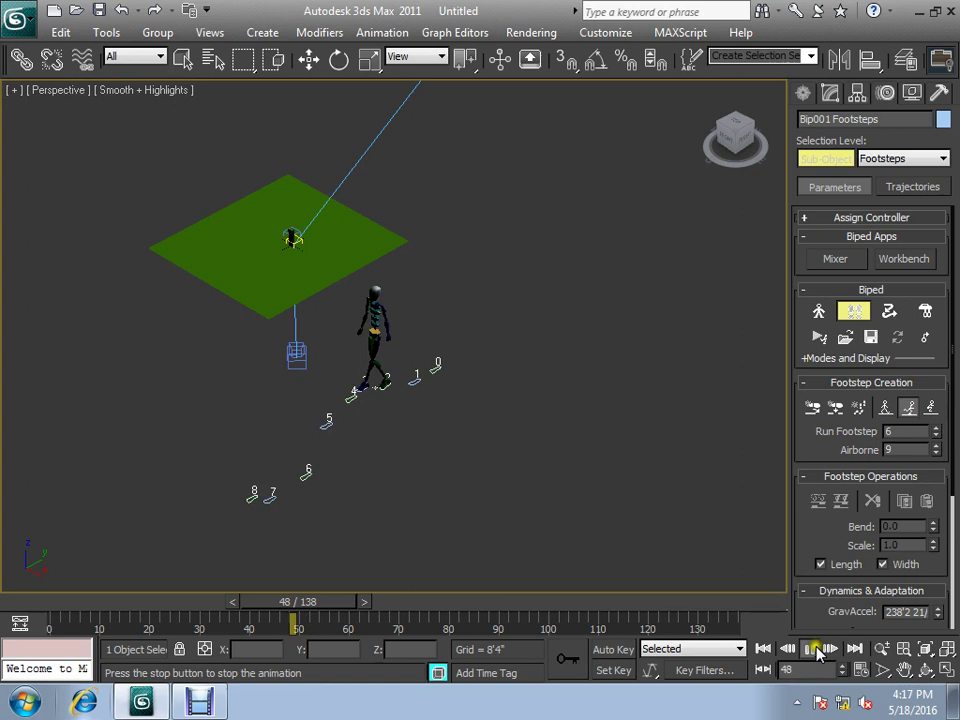
- Switch the footstep type to Jump and replay the animation
click(810, 649)
click(934, 410)
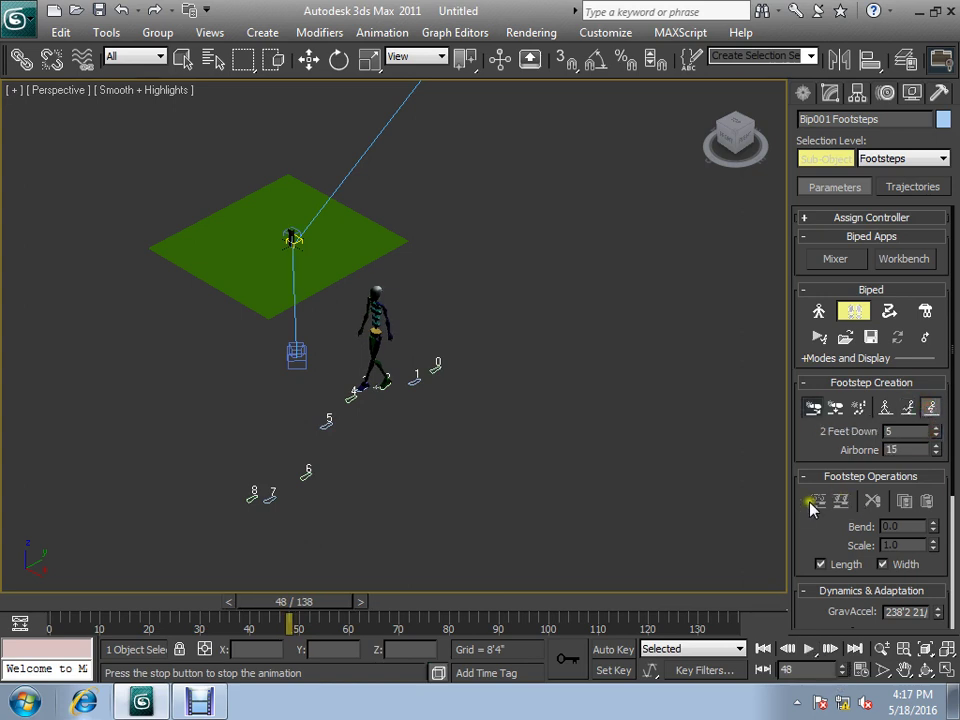
click(813, 506)
click(810, 649)
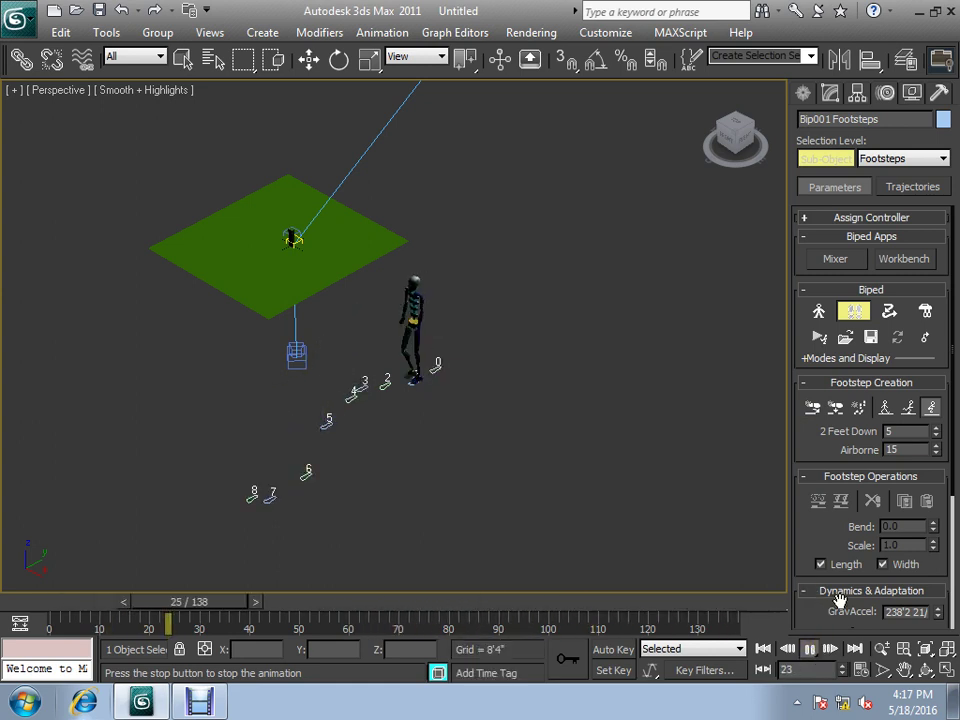
click(813, 652)
- Append jump footstep 9 right of the path, extending the animation to 158 frames
click(812, 407)
click(450, 445)
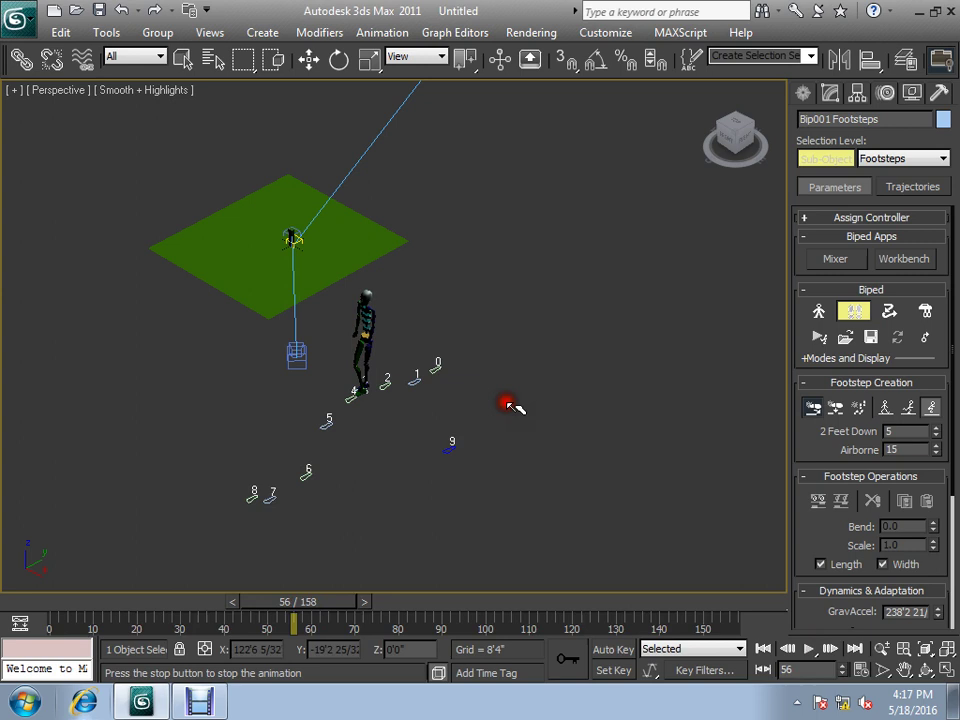
right_click(612, 306)
right_click(570, 312)
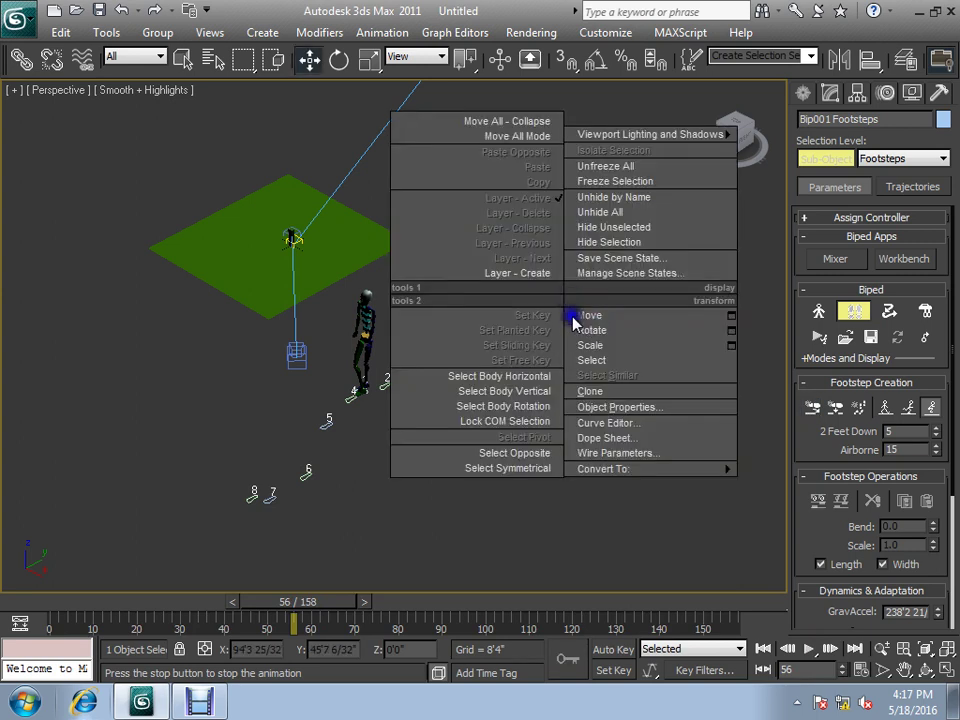
right_click(700, 515)
- Leave Footstep Mode and create a second biped, Bip002, to the right of the first
click(856, 314)
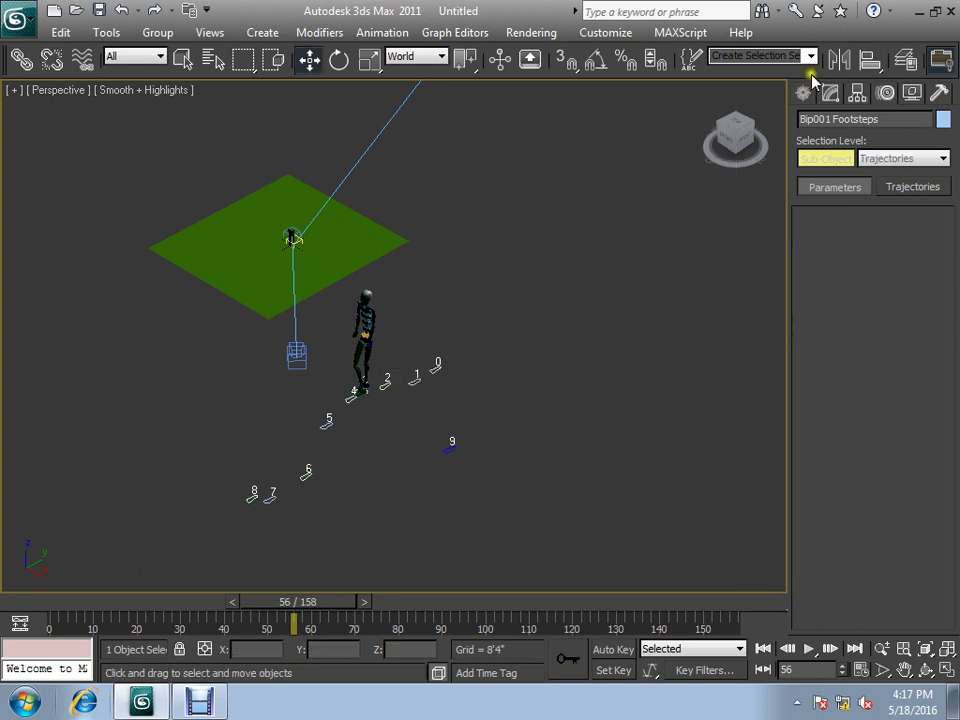
click(804, 93)
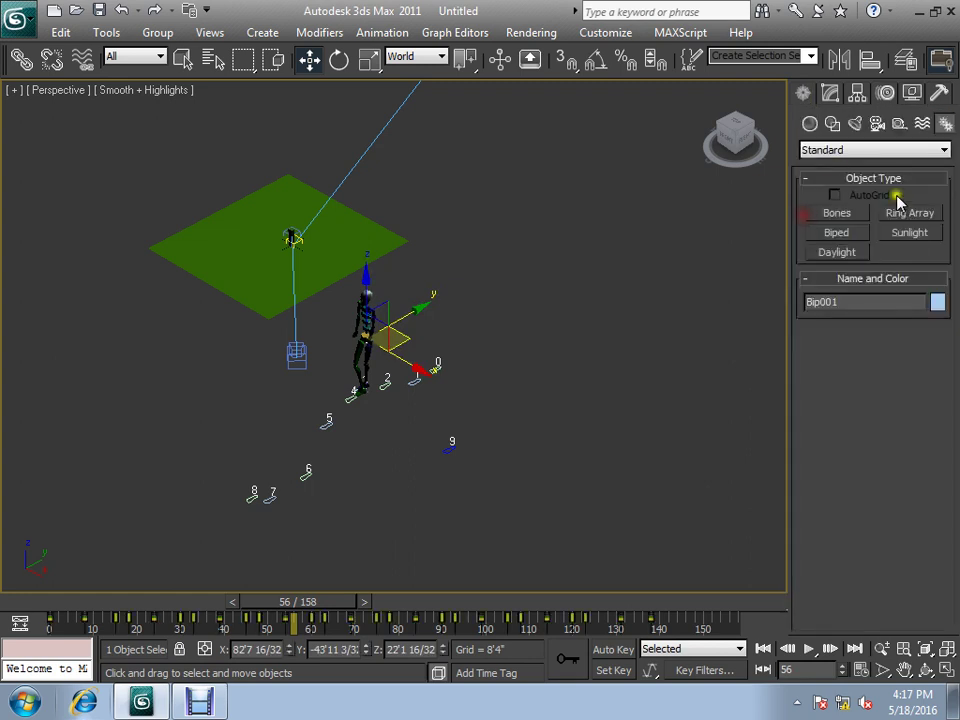
click(850, 236)
drag(578, 403, 574, 424)
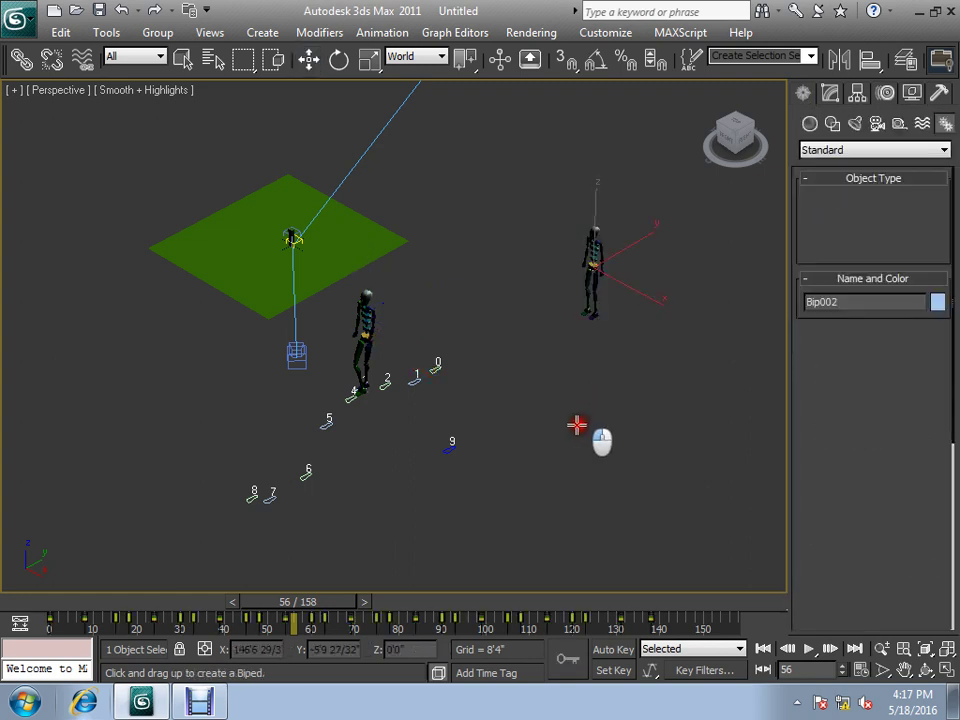
right_click(580, 416)
- Select all thirty parts of Bip002 and show its Motion panel settings
drag(526, 148, 633, 403)
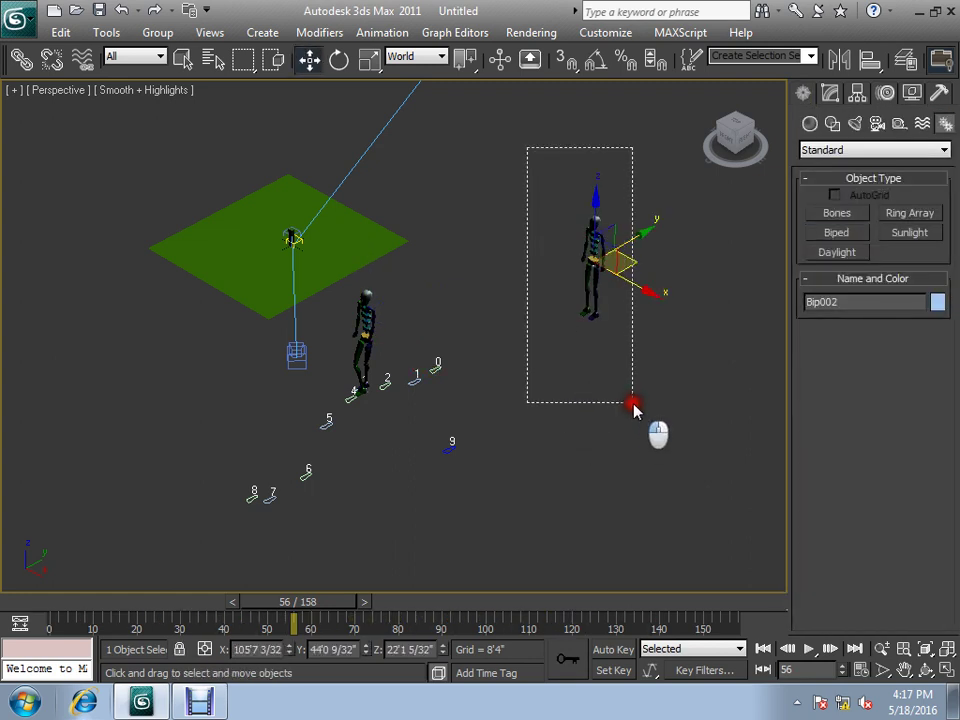
click(887, 93)
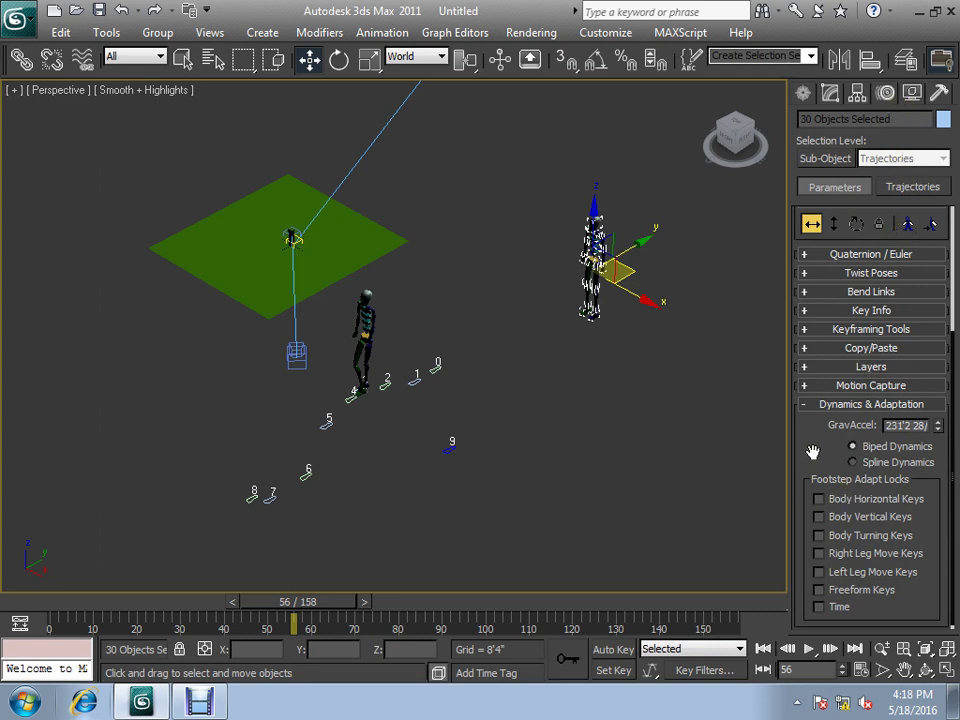
scroll(812, 452, up, 1)
scroll(822, 440, up, 4)
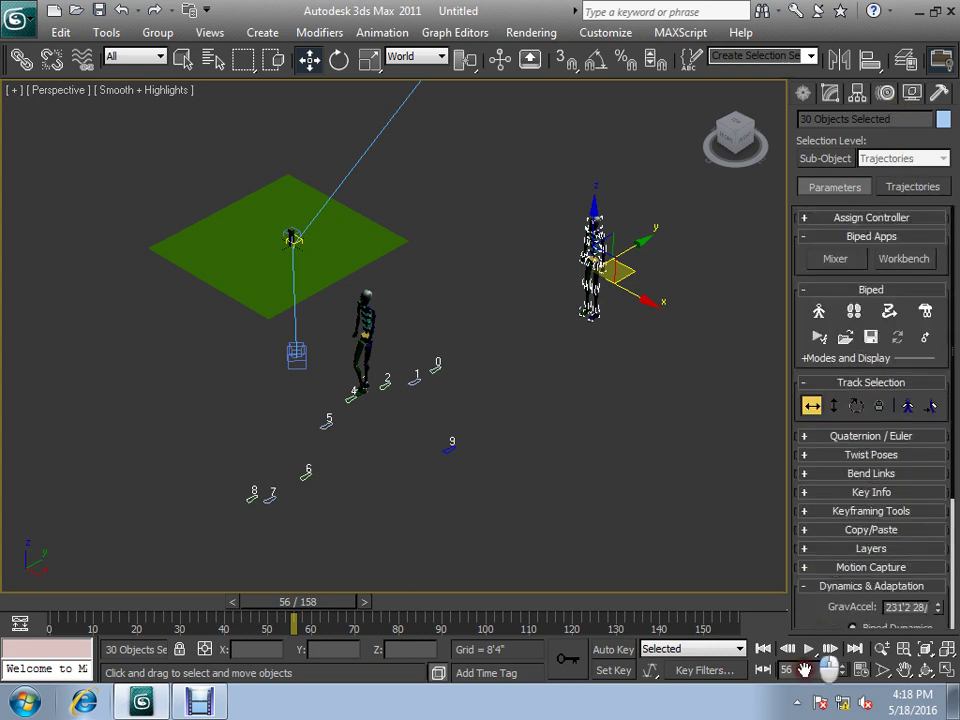
- In Footstep Mode, place eight curving footsteps (0–7) in front of Bip002 and select Run
click(855, 307)
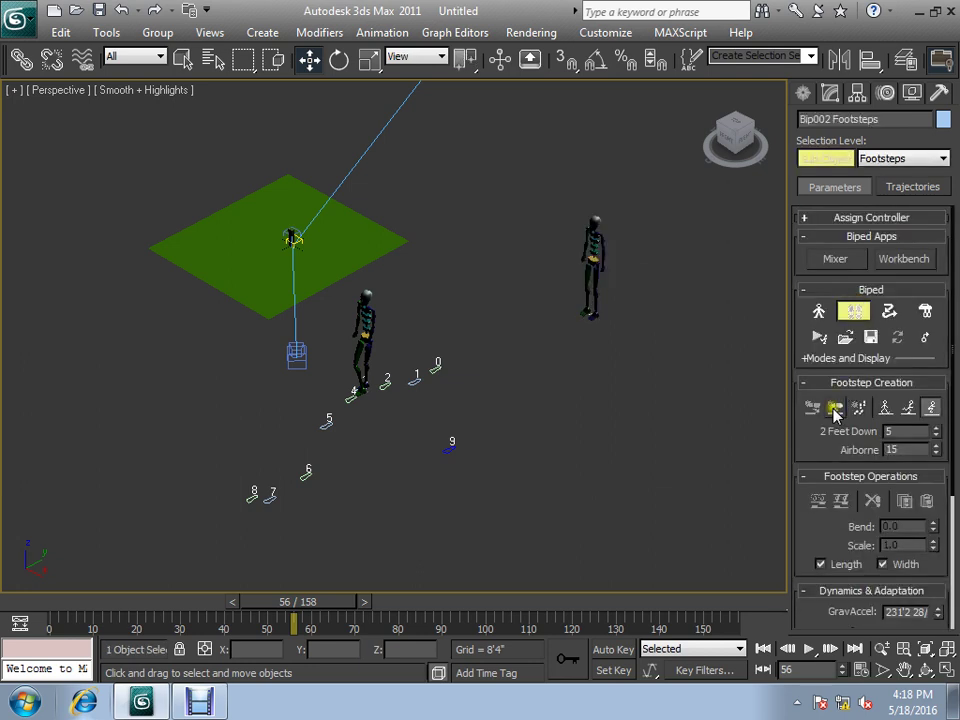
click(836, 410)
click(575, 342)
click(573, 385)
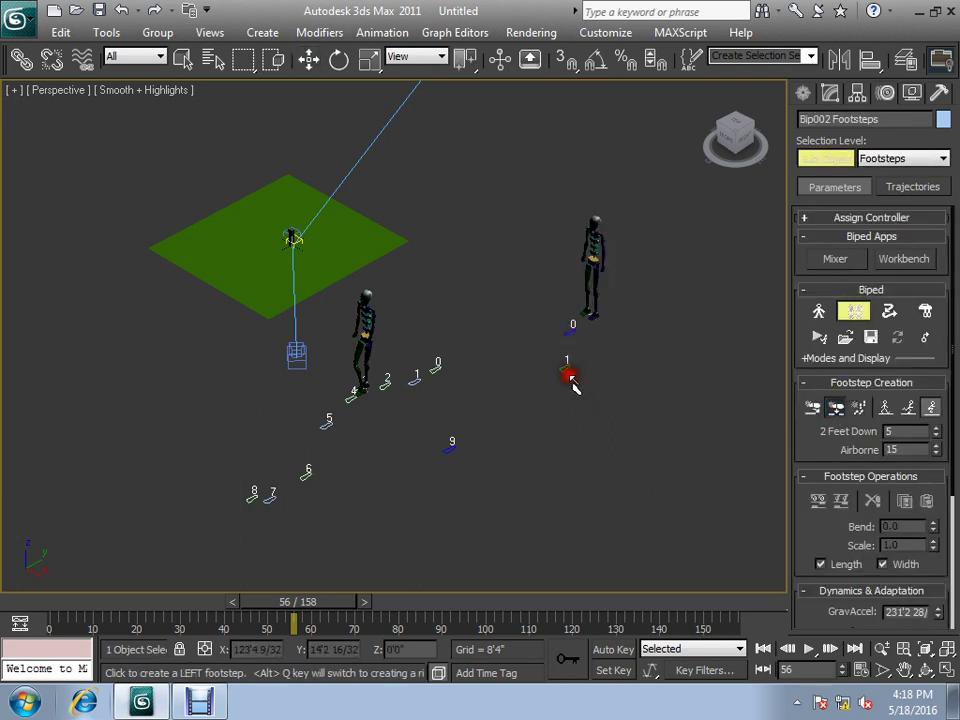
click(585, 401)
click(570, 435)
click(549, 468)
click(513, 503)
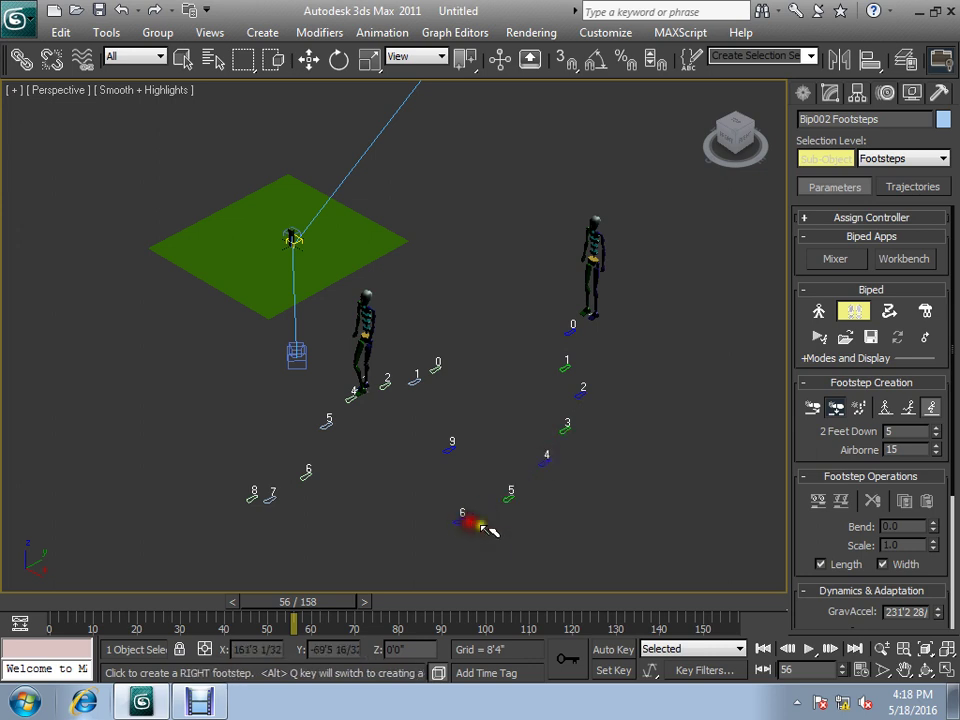
click(487, 530)
click(491, 568)
scroll(536, 497, down, 3)
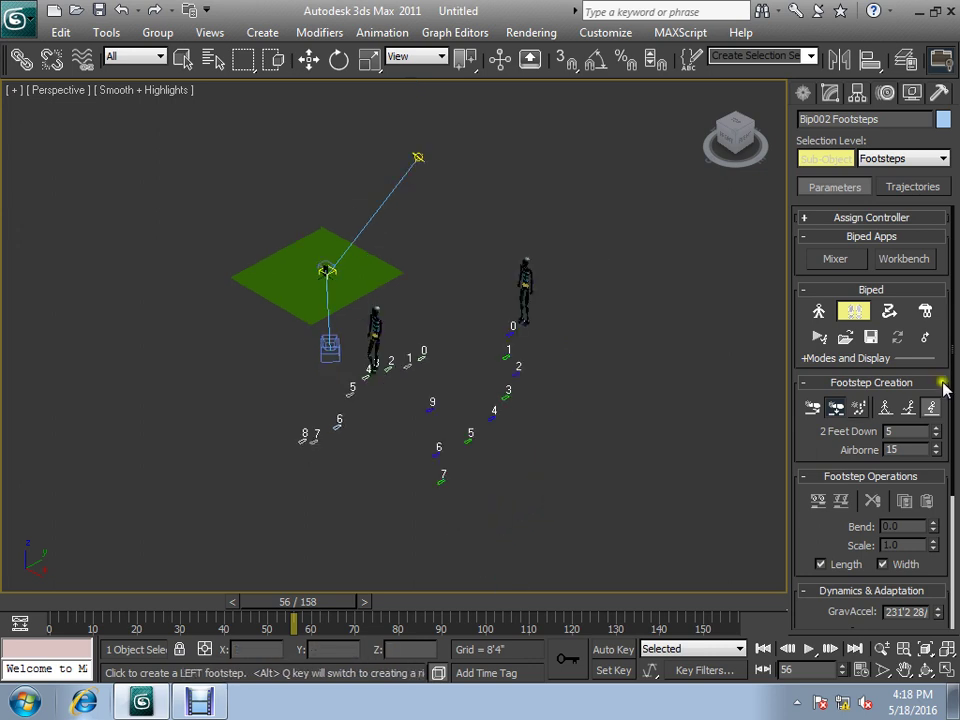
click(910, 410)
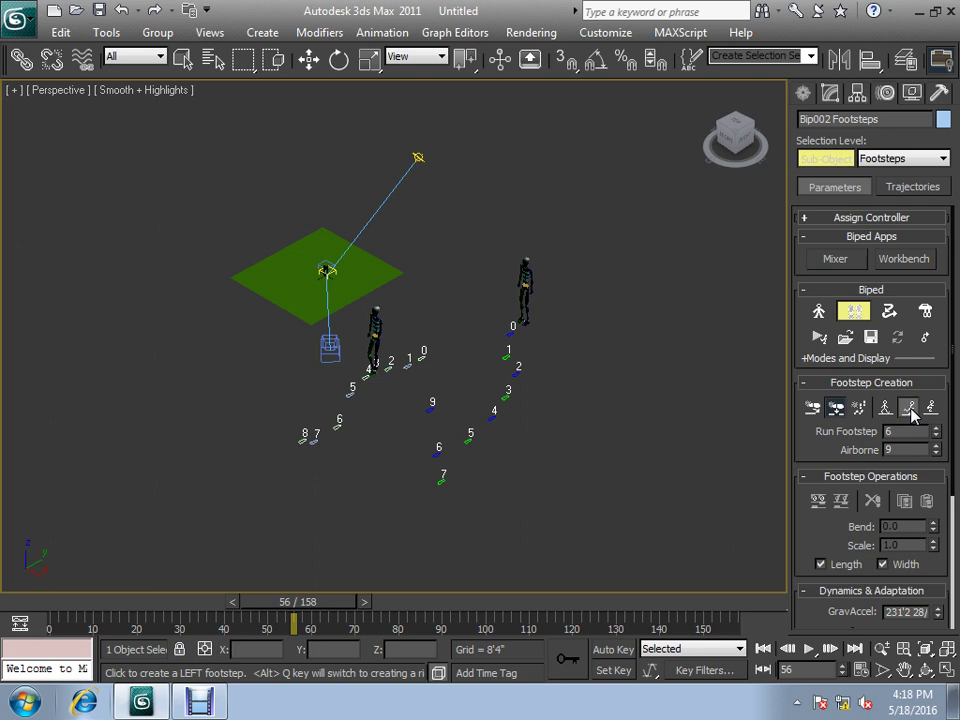
- Key Bip002's inactive footsteps, play both bipeds walking, then switch to Debut Video Capture
click(818, 504)
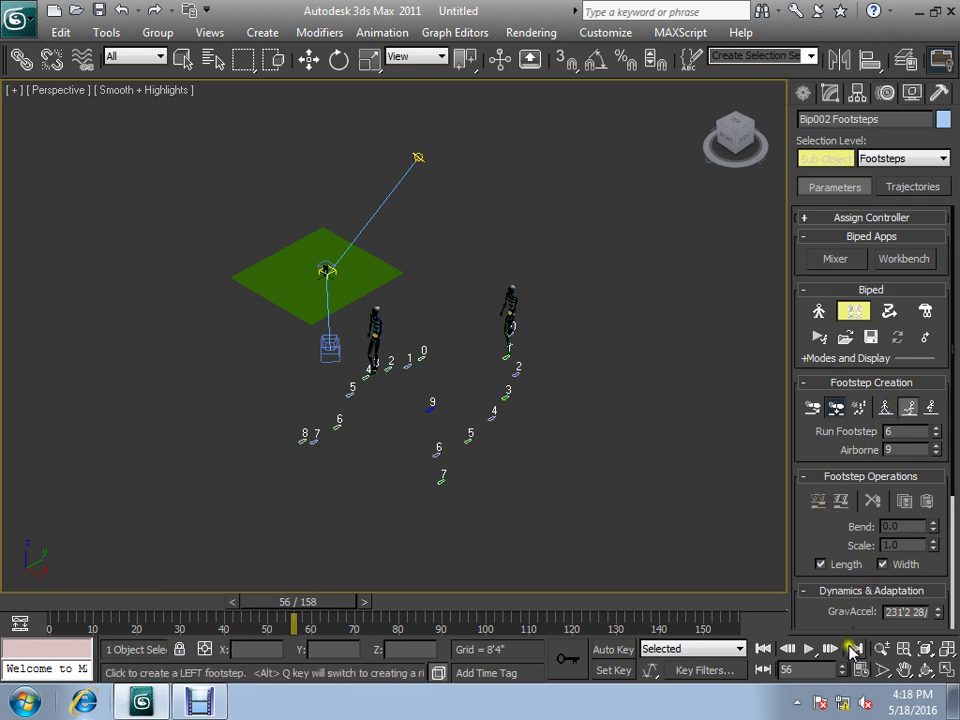
click(810, 650)
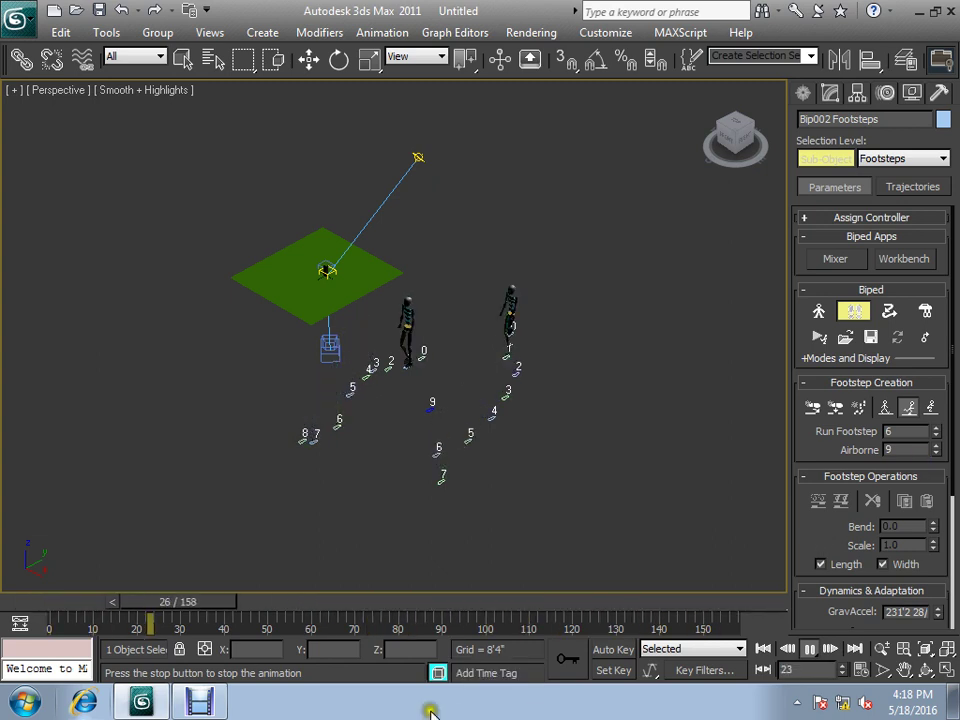
click(195, 702)
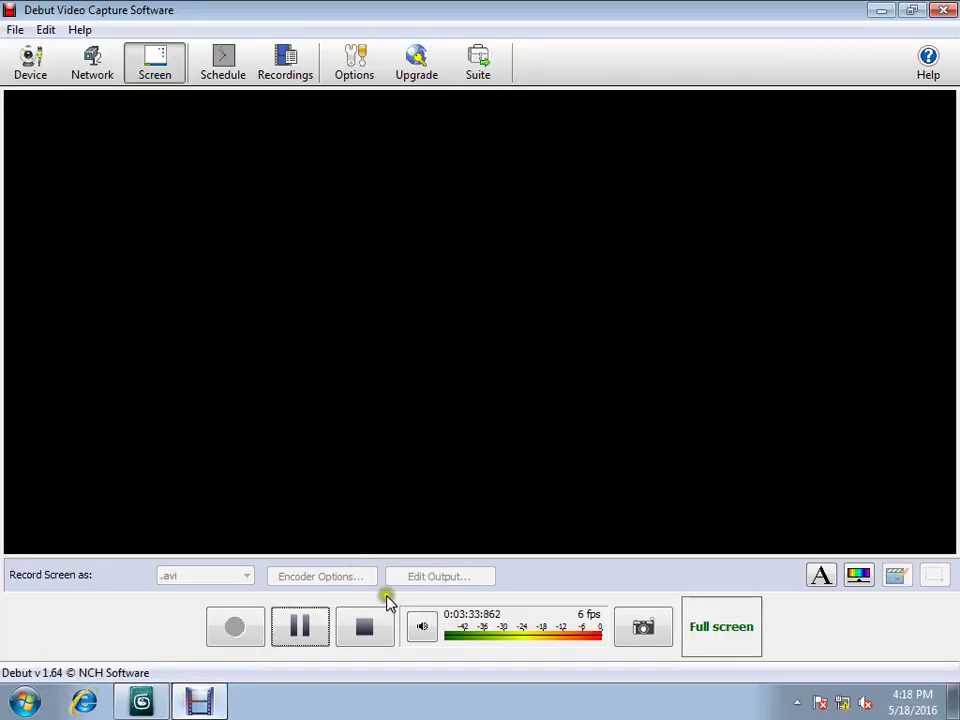